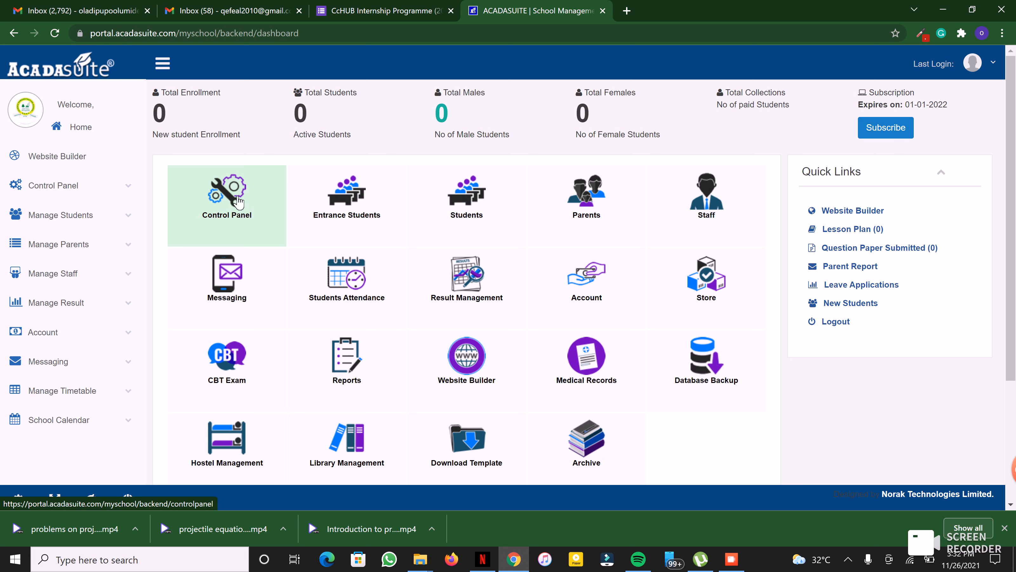
Step: Go through the Control Panel to the Admin Users list showing the two existing admins
{"action": "left_click", "coordinate": [236, 195]}
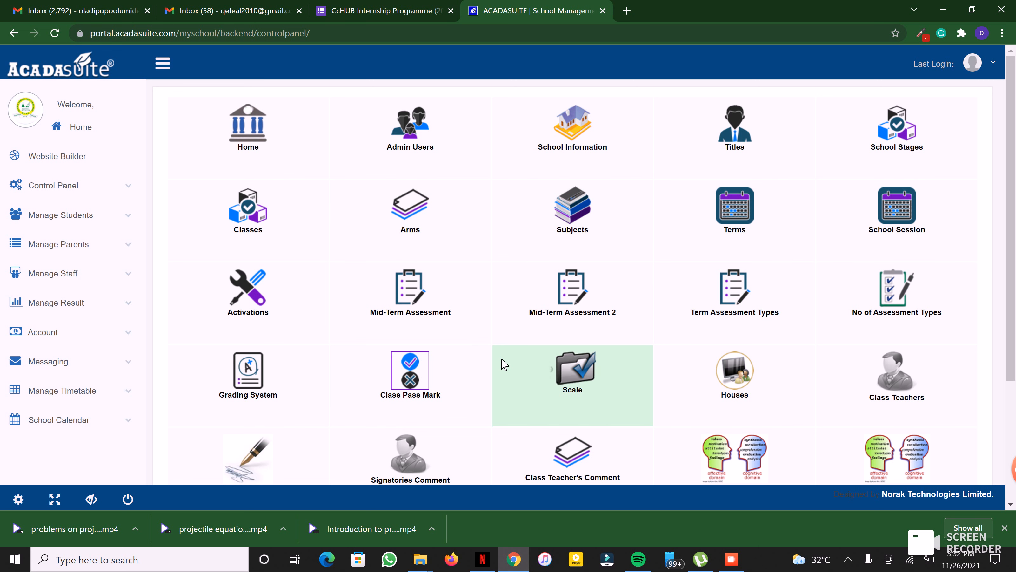
{"action": "scroll", "coordinate": [1015, 302], "scroll_direction": "down", "scroll_amount": 3}
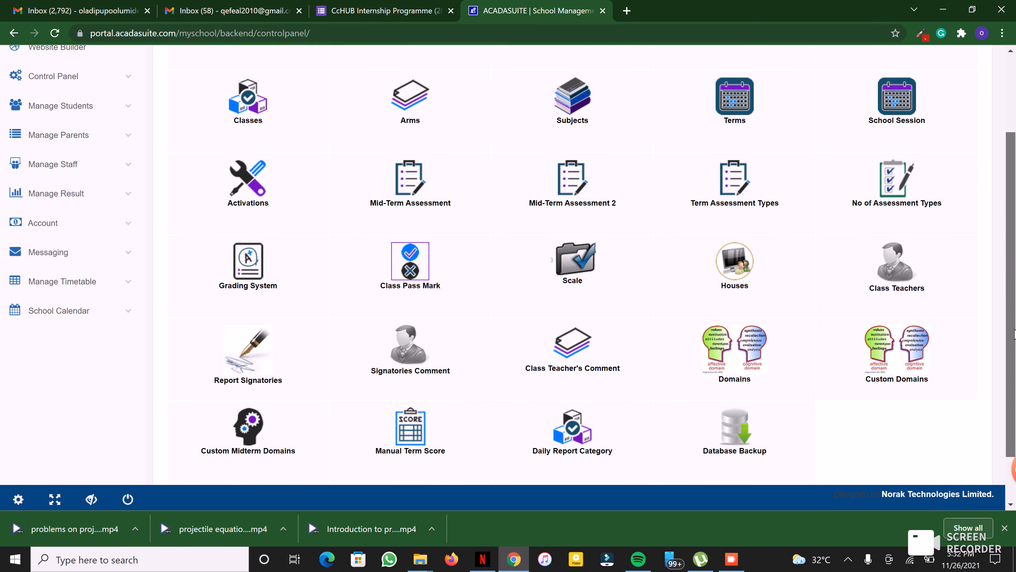
{"action": "scroll", "coordinate": [1015, 302], "scroll_direction": "up", "scroll_amount": 3}
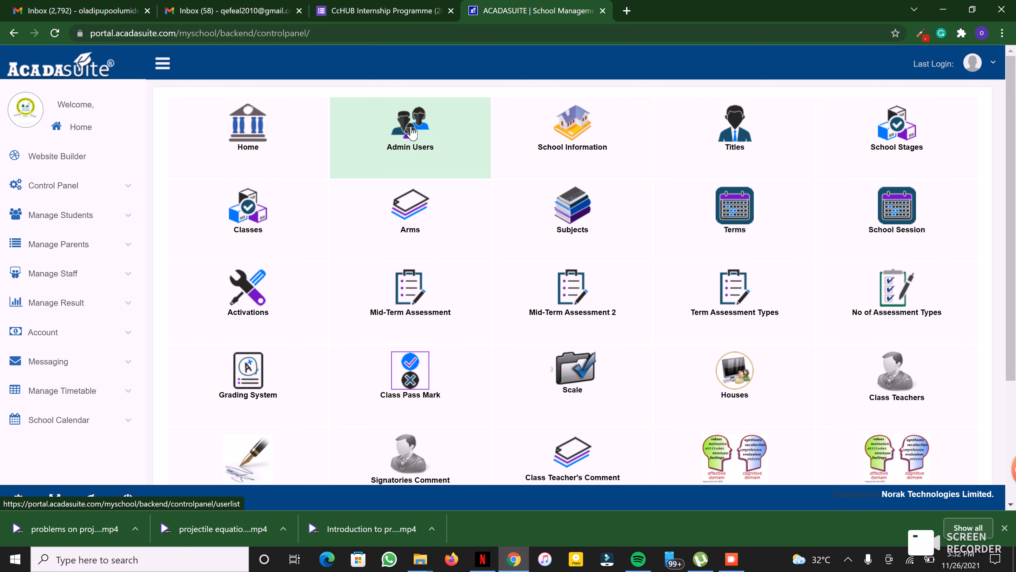
{"action": "left_click", "coordinate": [411, 129]}
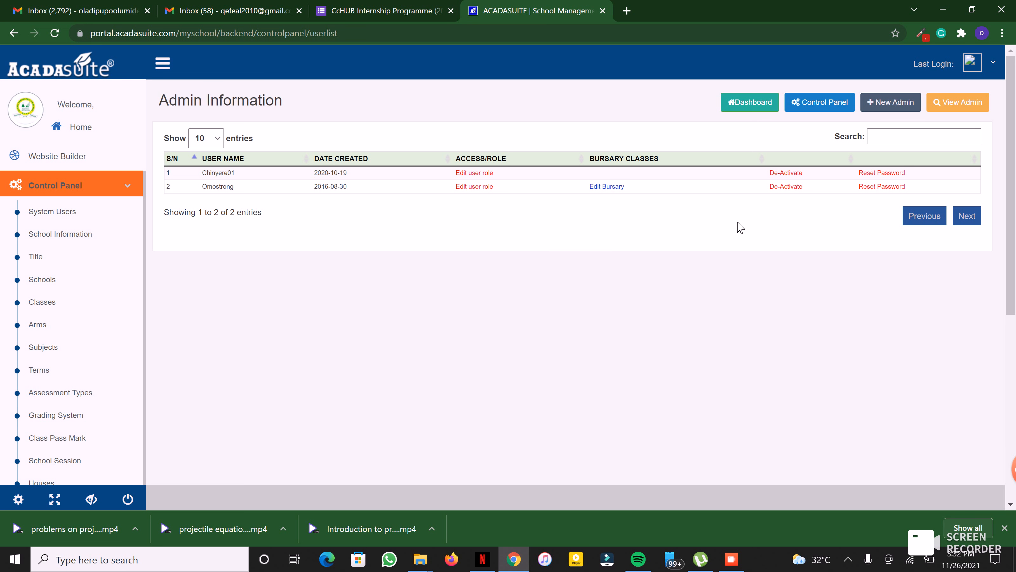
Step: Start a new admin and enter the surname and other names
{"action": "left_click", "coordinate": [887, 113]}
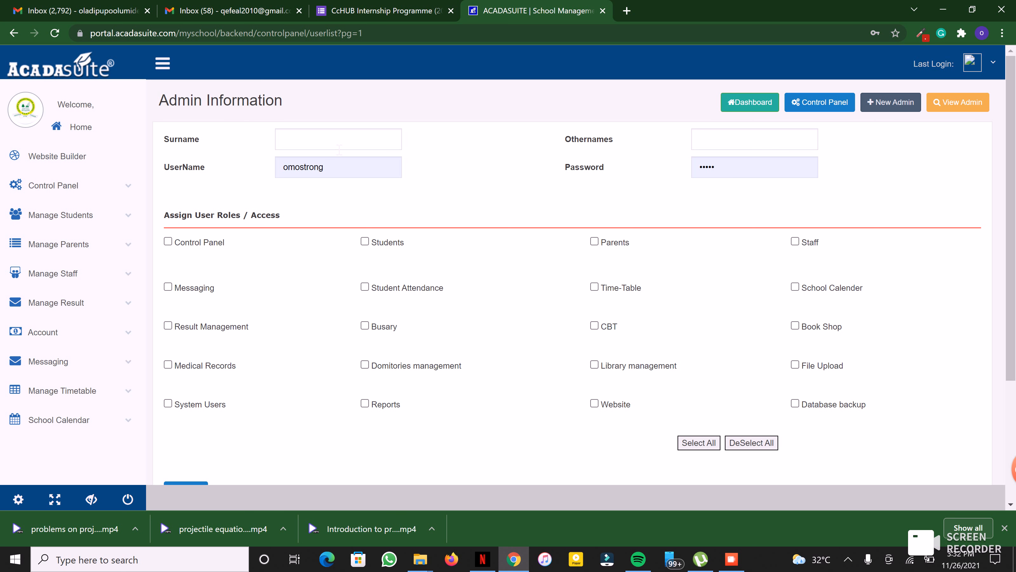
{"action": "left_click", "coordinate": [339, 148]}
{"action": "left_click", "coordinate": [768, 146]}
Step: Fill the username from the saved suggestion and check the prefilled password
{"action": "left_click", "coordinate": [348, 176]}
{"action": "key", "text": "ctrl+a"}
{"action": "type", "text": "om"}
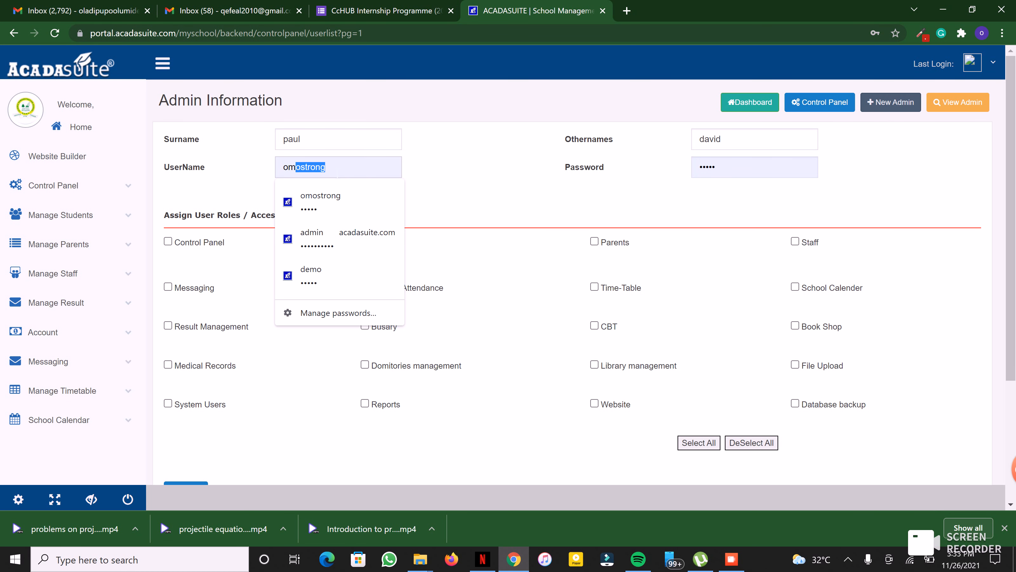
{"action": "left_click", "coordinate": [337, 174]}
{"action": "left_click", "coordinate": [442, 172]}
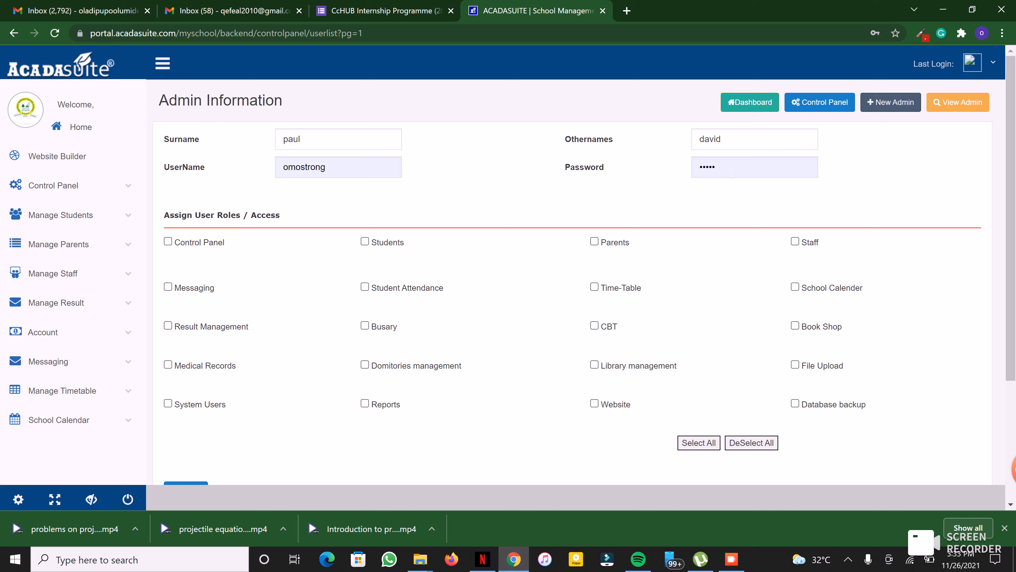
{"action": "left_click_drag", "start_coordinate": [731, 173], "coordinate": [669, 172]}
{"action": "double_click", "coordinate": [705, 169]}
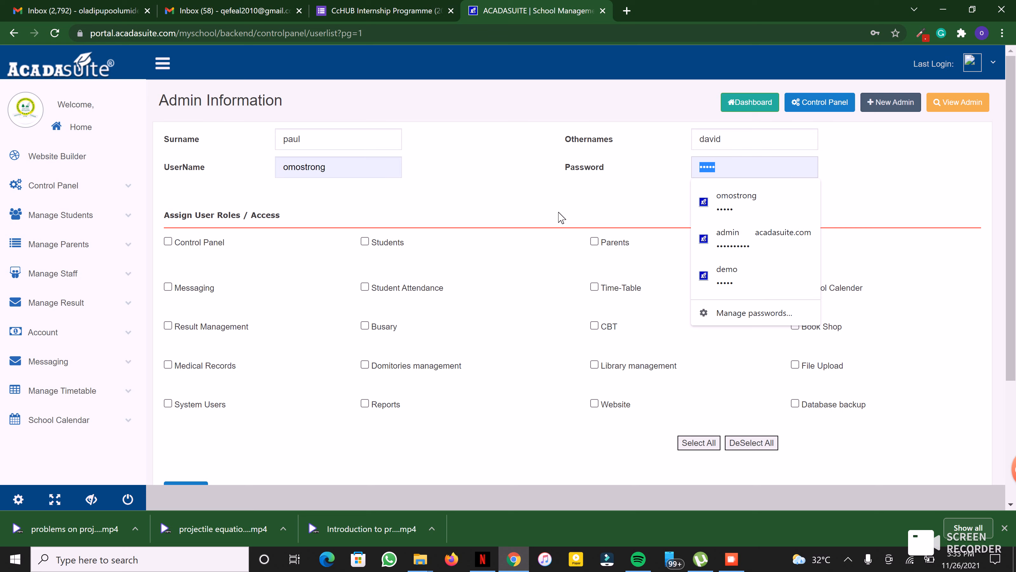
{"action": "left_click", "coordinate": [675, 198]}
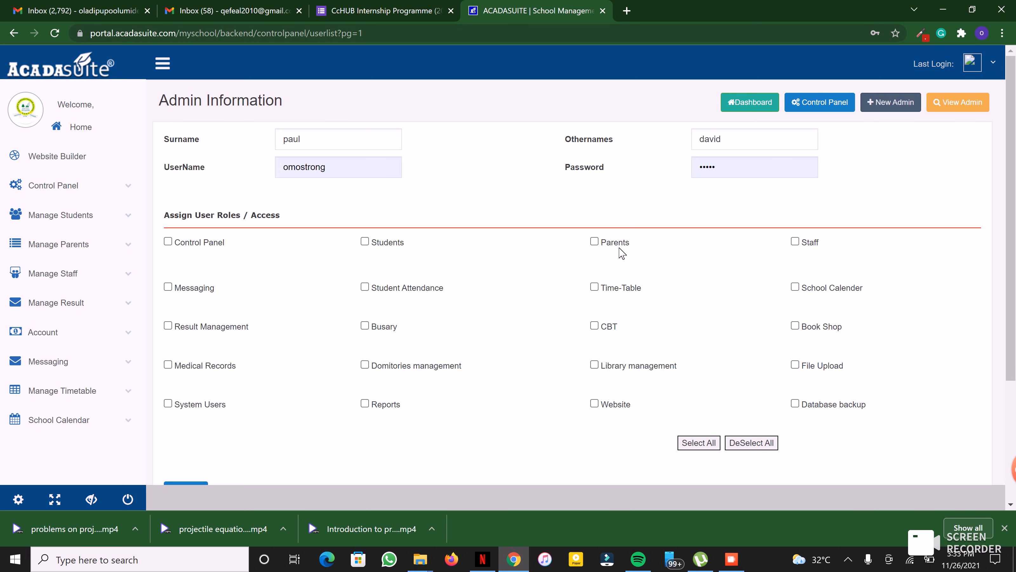
{"action": "left_click", "coordinate": [796, 243]}
{"action": "left_click", "coordinate": [595, 241]}
{"action": "left_click", "coordinate": [365, 242]}
{"action": "left_click", "coordinate": [168, 242]}
{"action": "scroll", "coordinate": [212, 360], "scroll_direction": "down", "scroll_amount": 3}
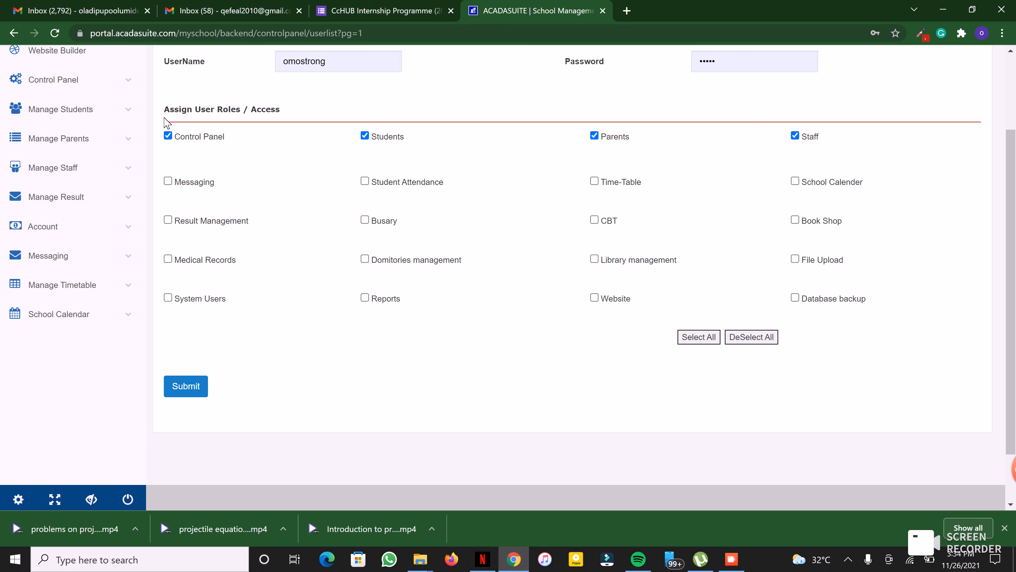
{"action": "left_click", "coordinate": [167, 135]}
{"action": "left_click", "coordinate": [364, 137]}
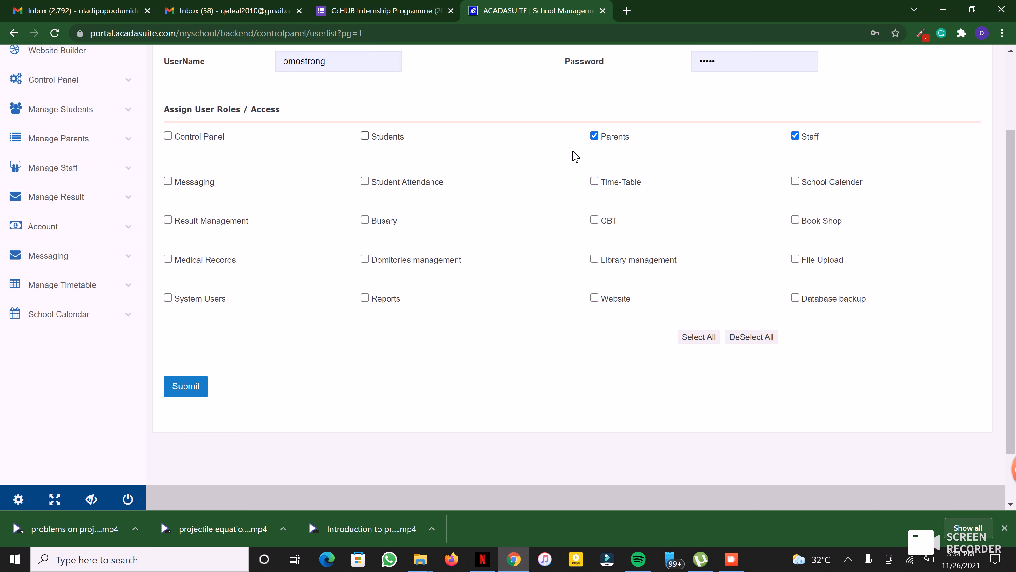
{"action": "left_click", "coordinate": [595, 136]}
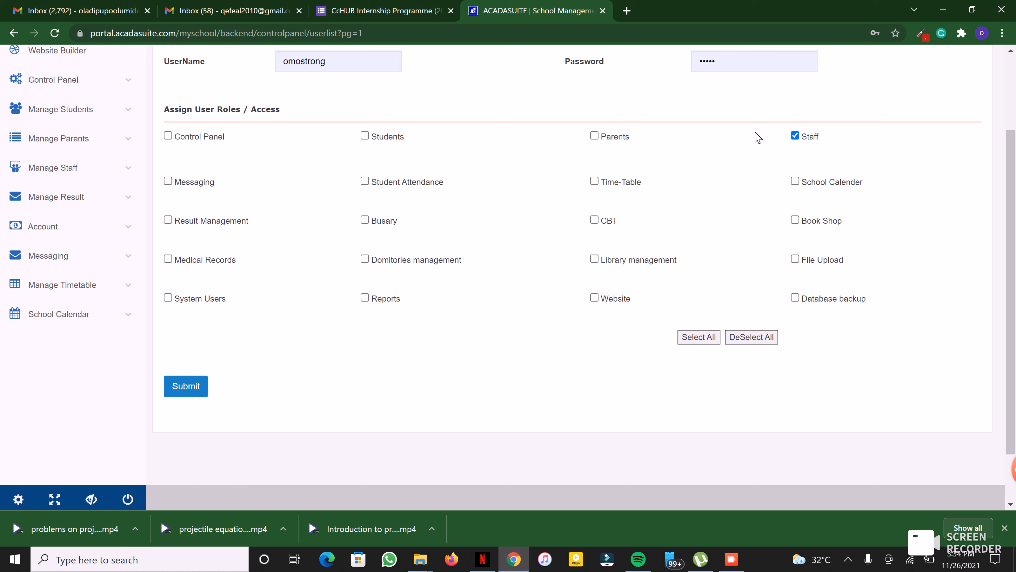
{"action": "left_click", "coordinate": [796, 137]}
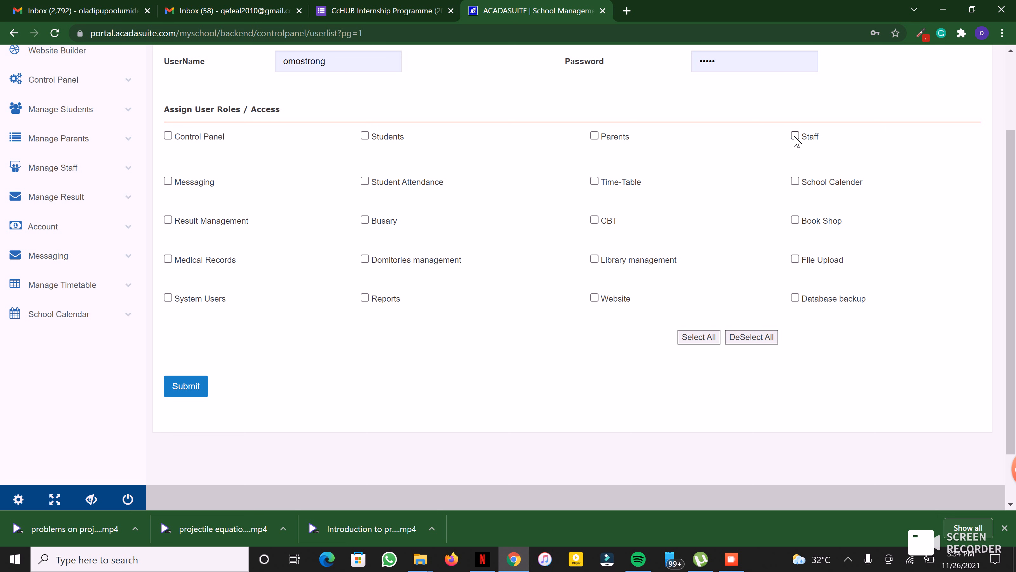
{"action": "left_click", "coordinate": [594, 260]}
{"action": "left_click", "coordinate": [595, 260]}
{"action": "scroll", "coordinate": [564, 252], "scroll_direction": "up", "scroll_amount": 3}
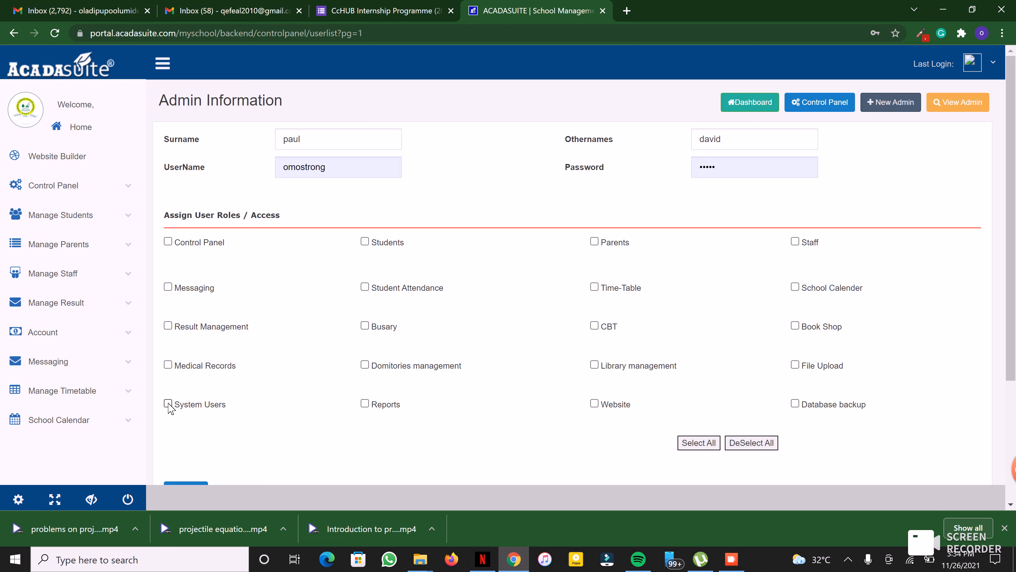
Step: Toggle System Users access on and off, then return to Admin Users via the Control Panel
{"action": "left_click", "coordinate": [168, 403]}
{"action": "left_click", "coordinate": [168, 404]}
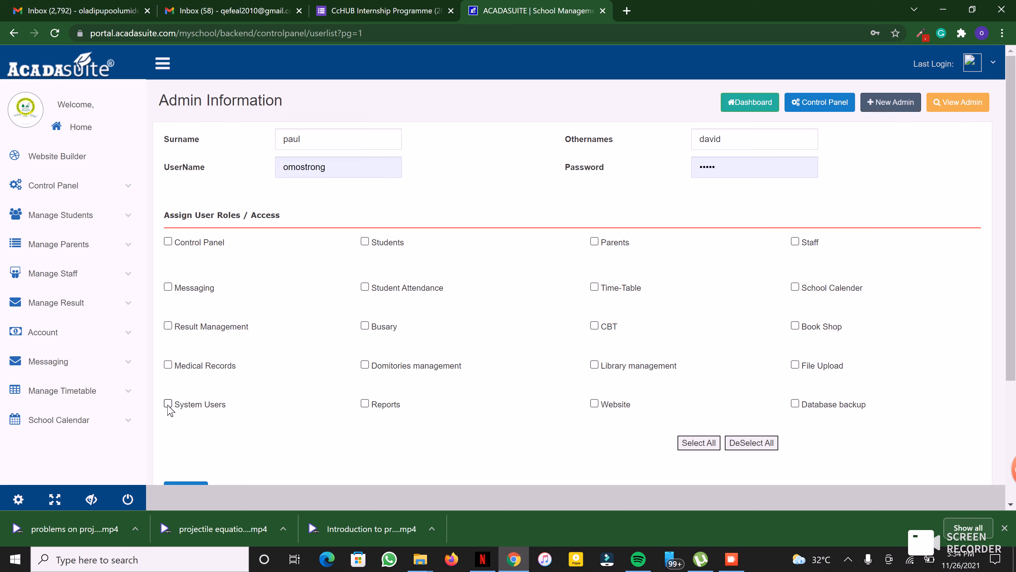
{"action": "left_click", "coordinate": [826, 107]}
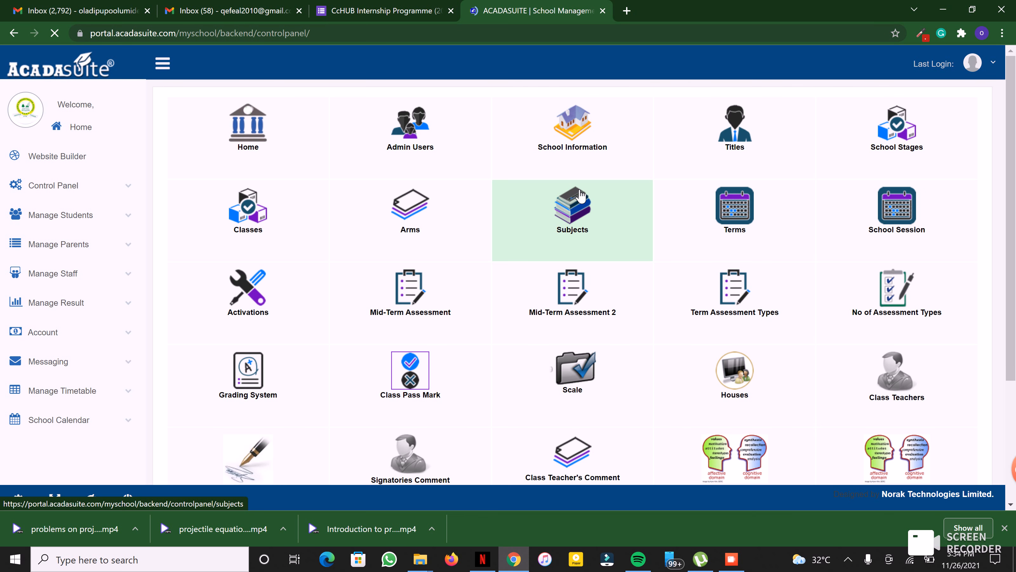
{"action": "left_click", "coordinate": [423, 140]}
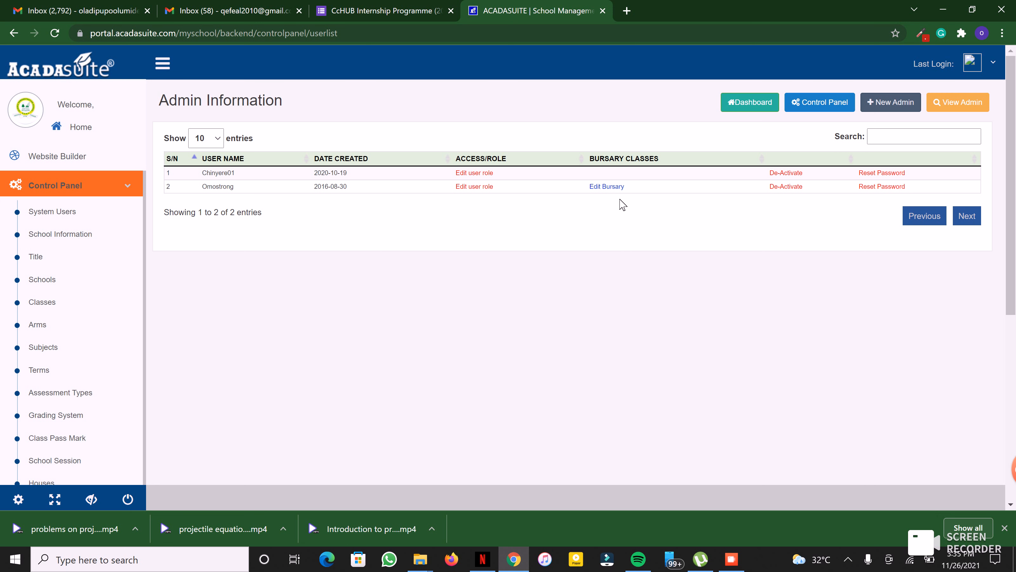
Step: Tick JSS1 in the second admin's bursary classes, then open a fresh New Admin form without updating
{"action": "left_click", "coordinate": [623, 190]}
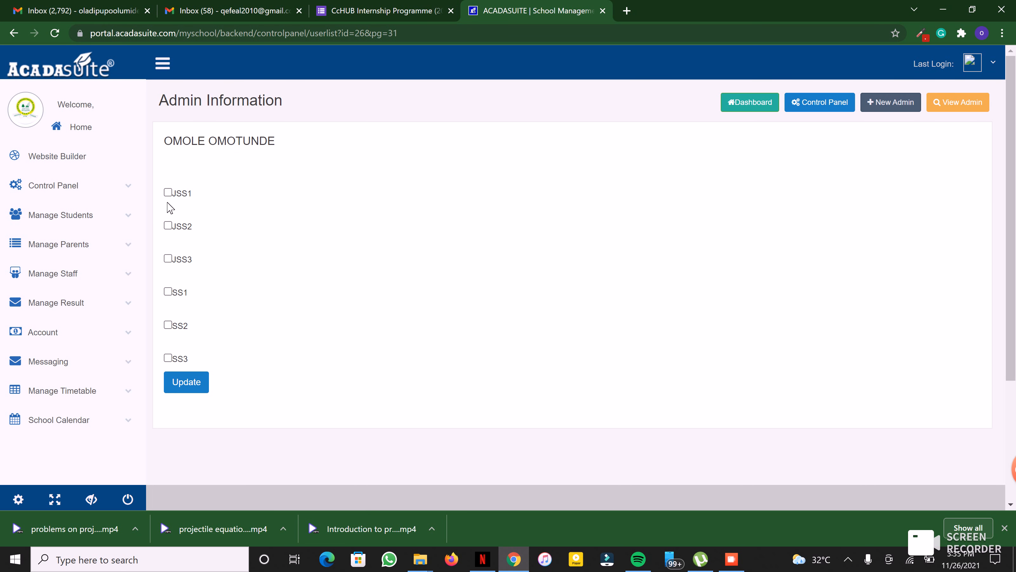
{"action": "left_click", "coordinate": [168, 194]}
{"action": "left_click", "coordinate": [886, 111]}
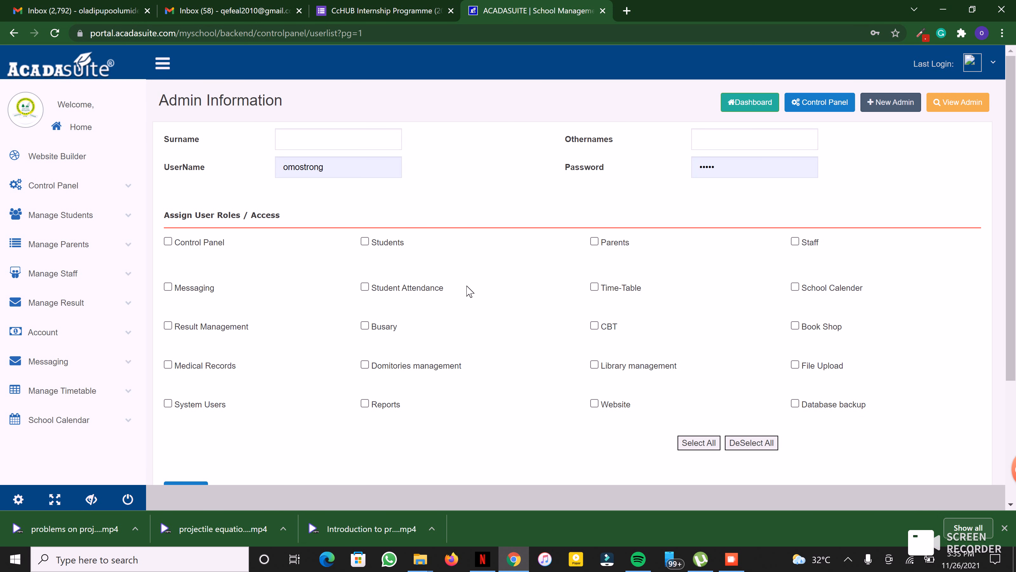
Step: Tick Busary access and submit, dismissing the 'Please enter SurName' alert
{"action": "left_click", "coordinate": [364, 326]}
{"action": "scroll", "coordinate": [281, 410], "scroll_direction": "down", "scroll_amount": 2}
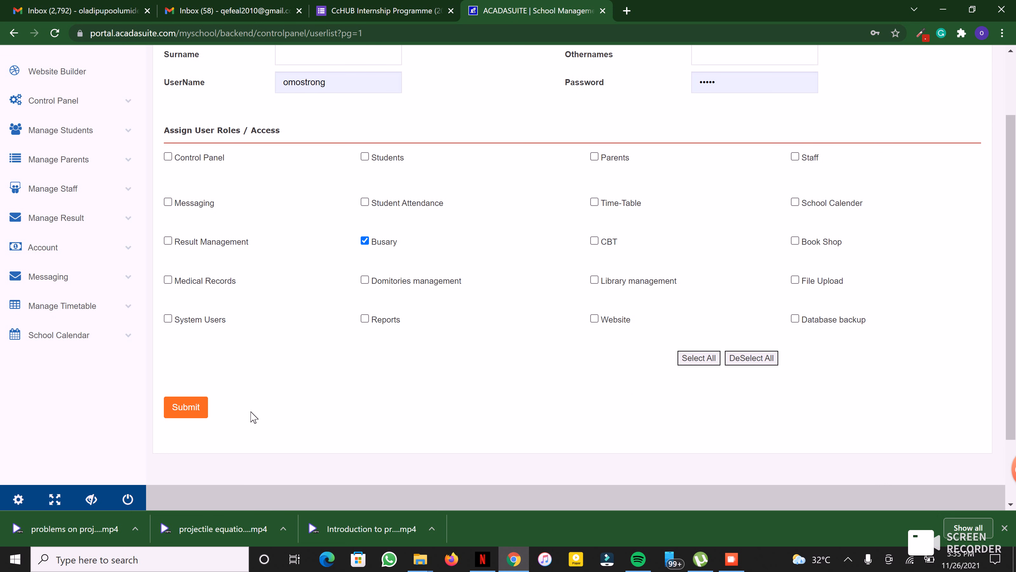
{"action": "left_click", "coordinate": [207, 412]}
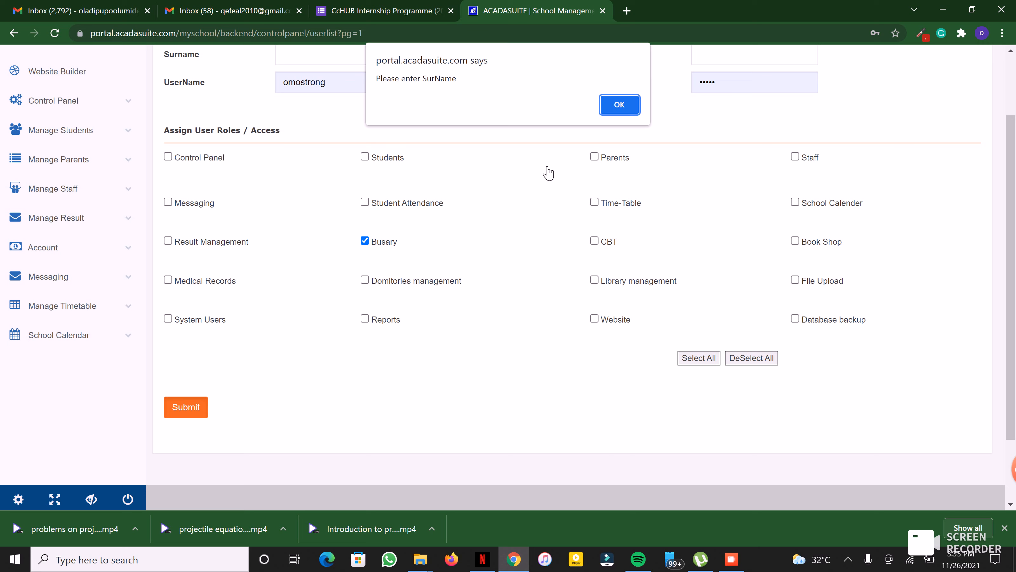
{"action": "left_click", "coordinate": [619, 99]}
Step: Go back to View Admin to show the admin users list
{"action": "scroll", "coordinate": [509, 164], "scroll_direction": "up", "scroll_amount": 2}
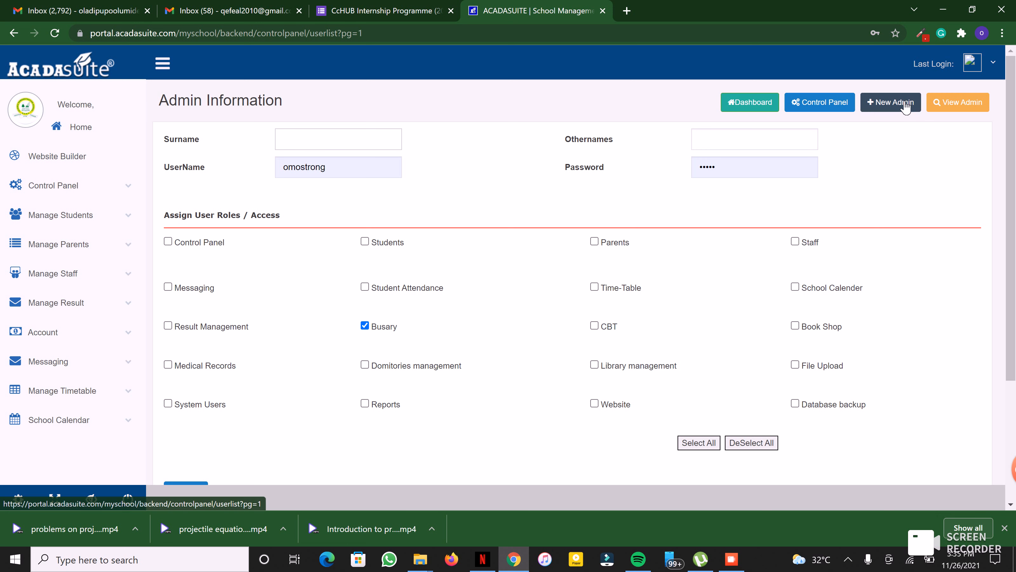
{"action": "left_click", "coordinate": [954, 112]}
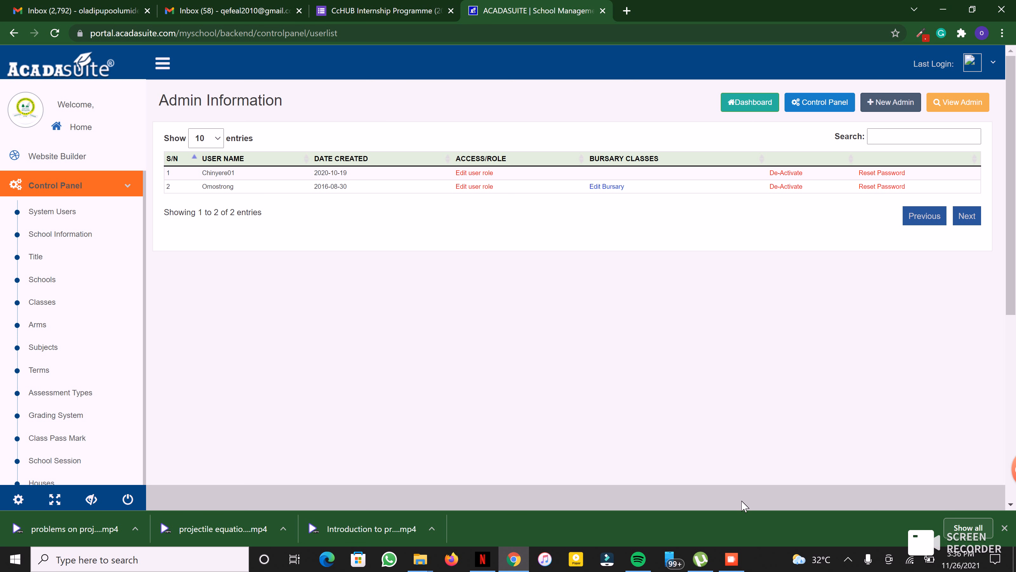
{"action": "left_click", "coordinate": [732, 559]}
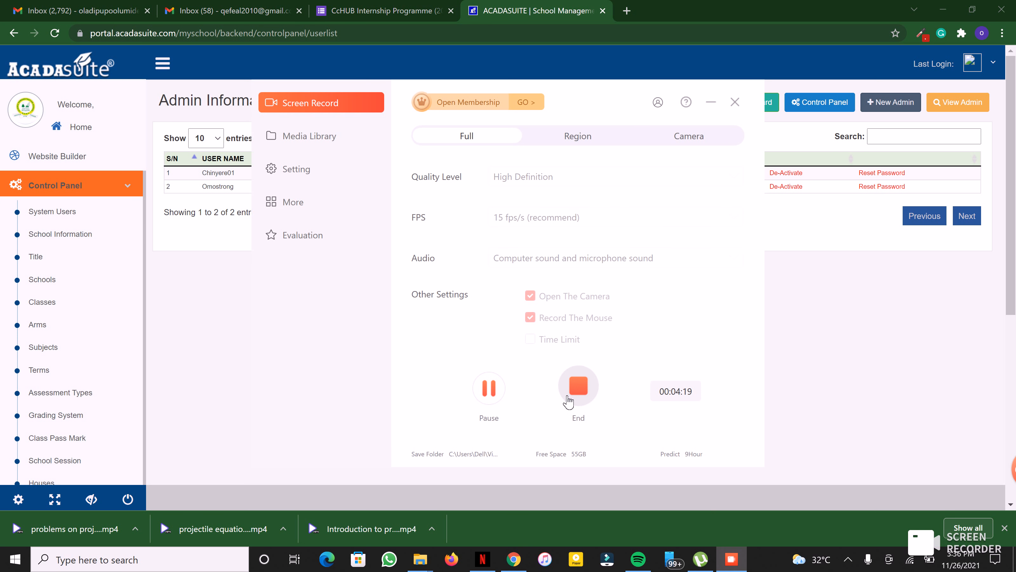